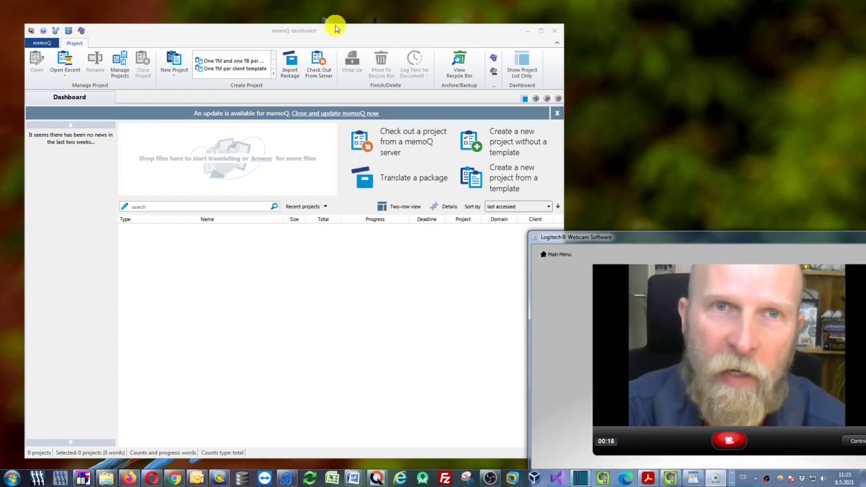
Step: Start a new blank project named 'Webpage Translation'
mouse_move(295, 32)
mouse_down()
mouse_move(416, 43)
mouse_move(306, 26)
mouse_up()
right_click(361, 40)
click(348, 33)
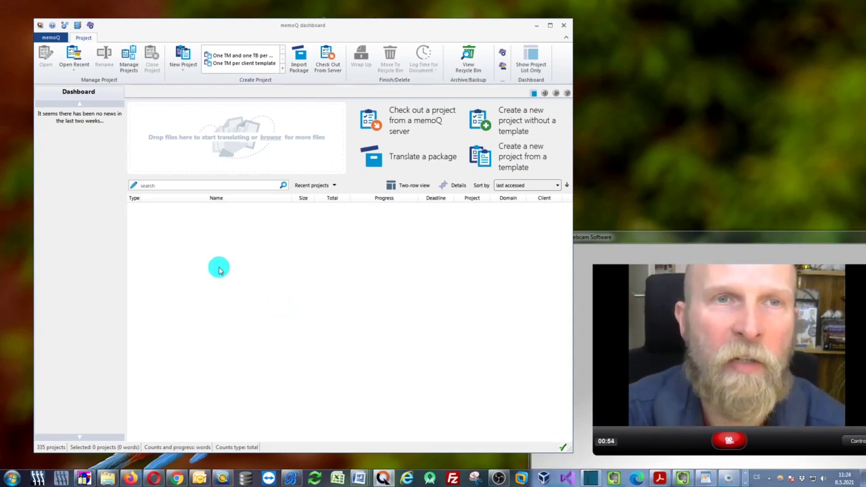
click(183, 67)
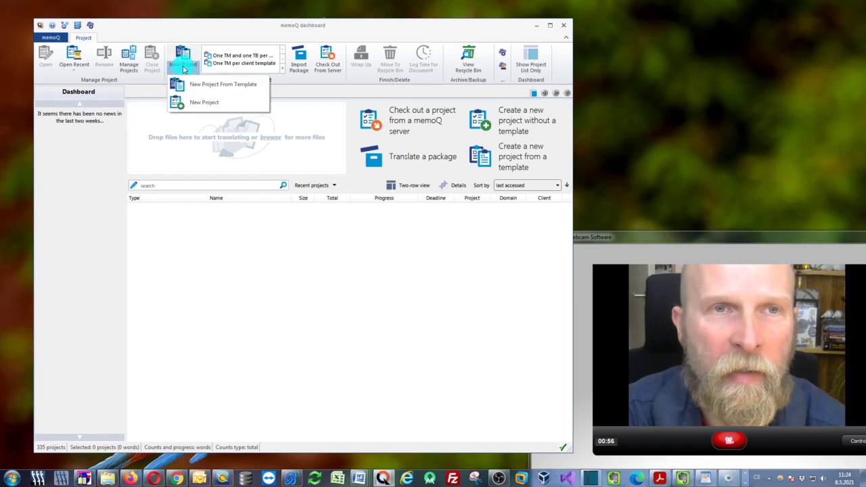
click(209, 104)
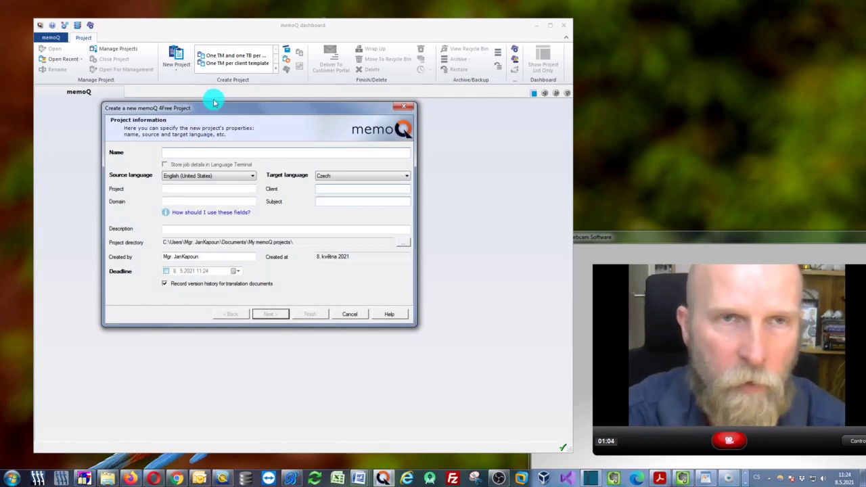
text(Webpage translation)
key(ctrl+Left)
key(Delete)
text(T)
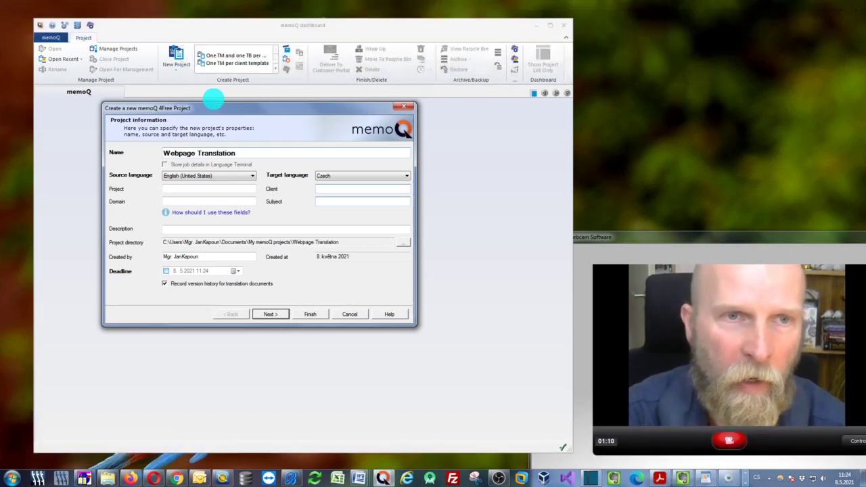
Step: Keep English (United States) as the source language and Czech as the target
click(245, 180)
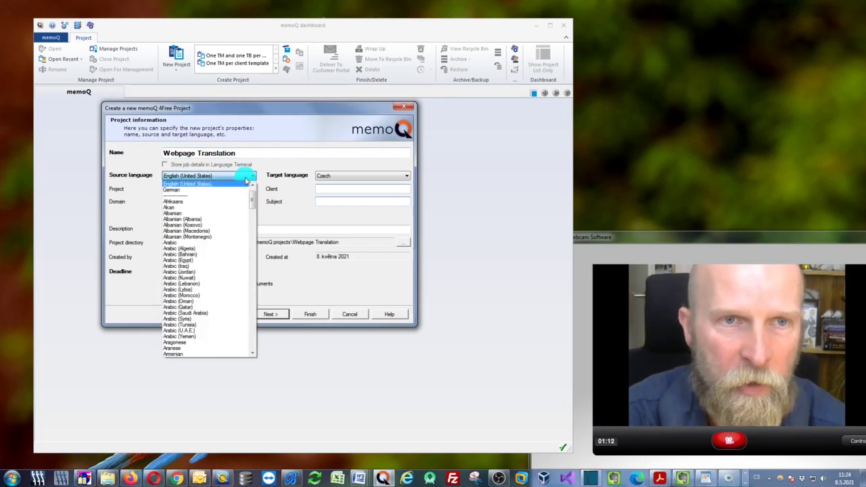
click(208, 184)
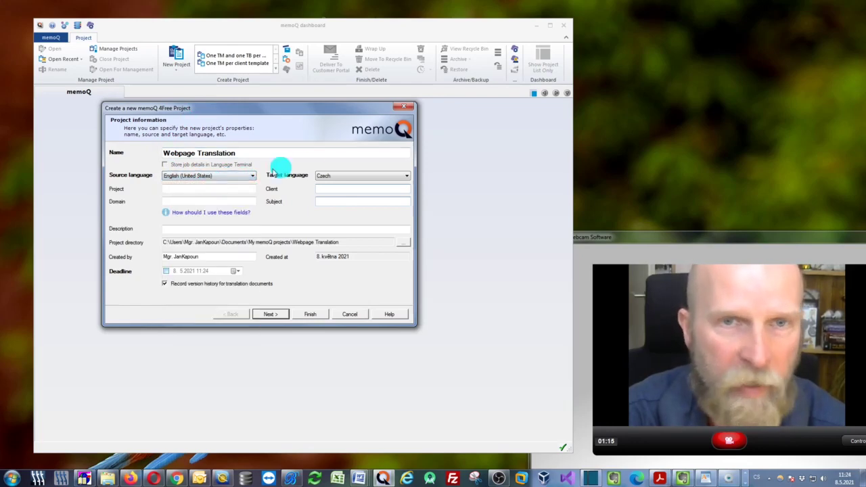
click(327, 177)
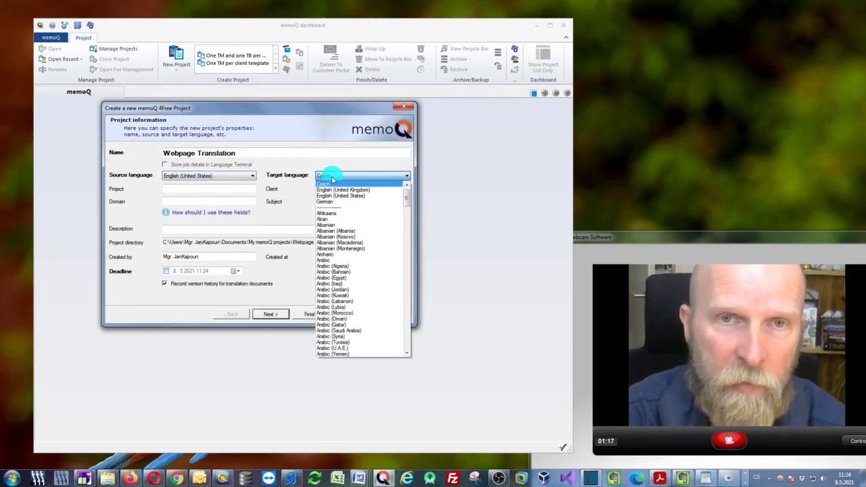
click(332, 182)
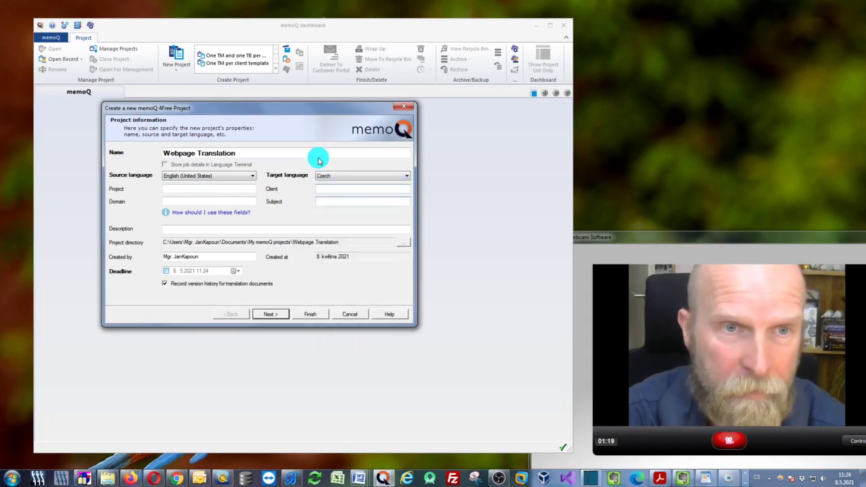
click(233, 228)
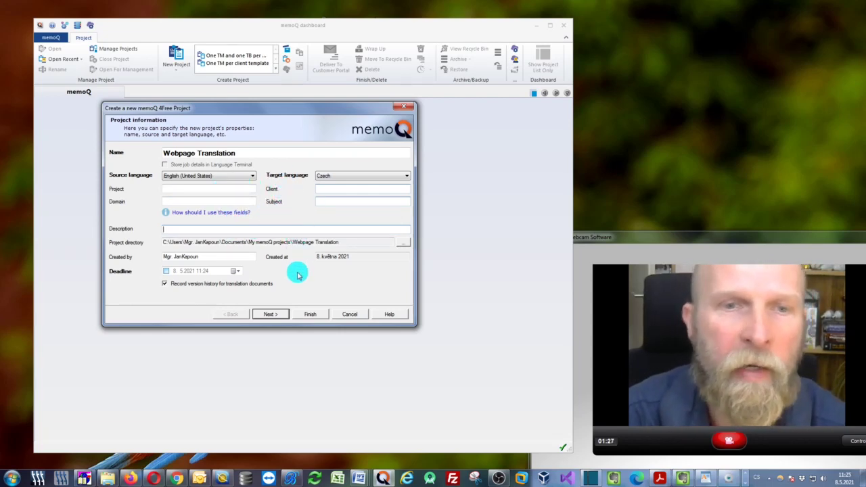
Step: Import myWebpage.html from the desktop WebPage Translation folder as the translation document
click(271, 314)
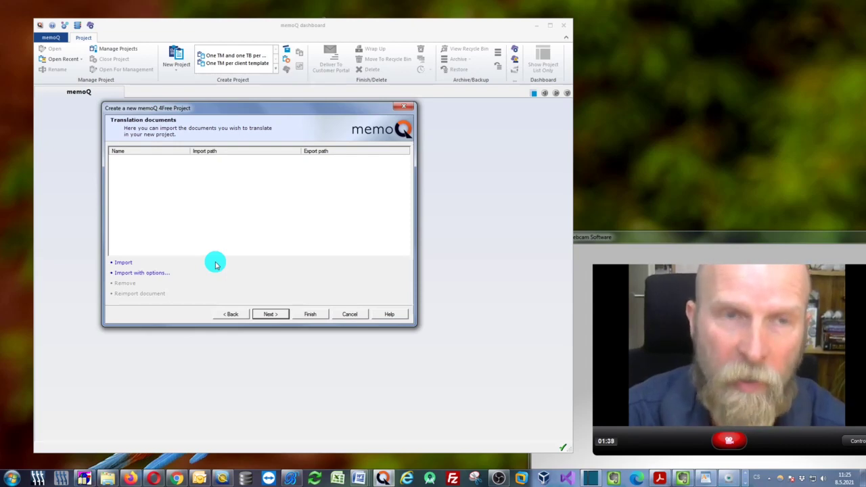
click(120, 264)
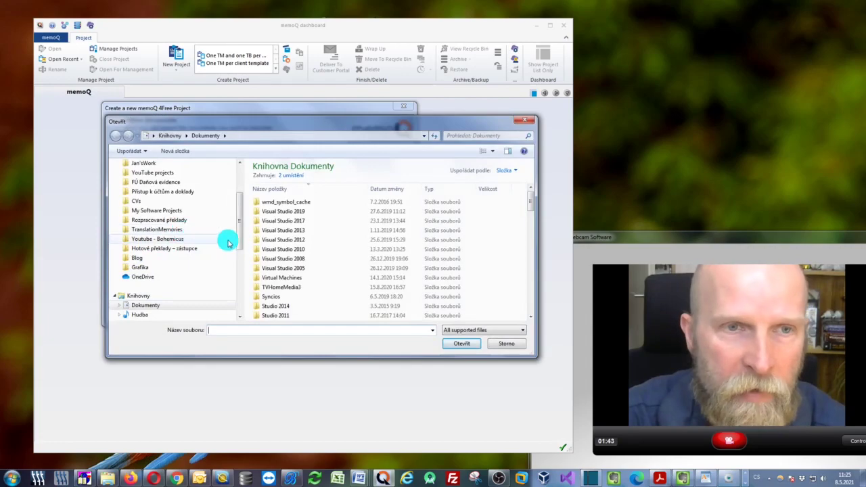
drag(236, 232, 239, 223)
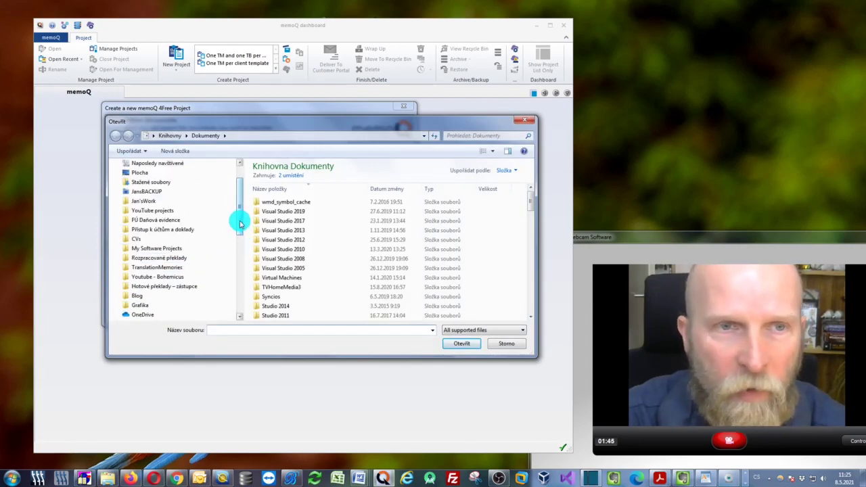
click(144, 173)
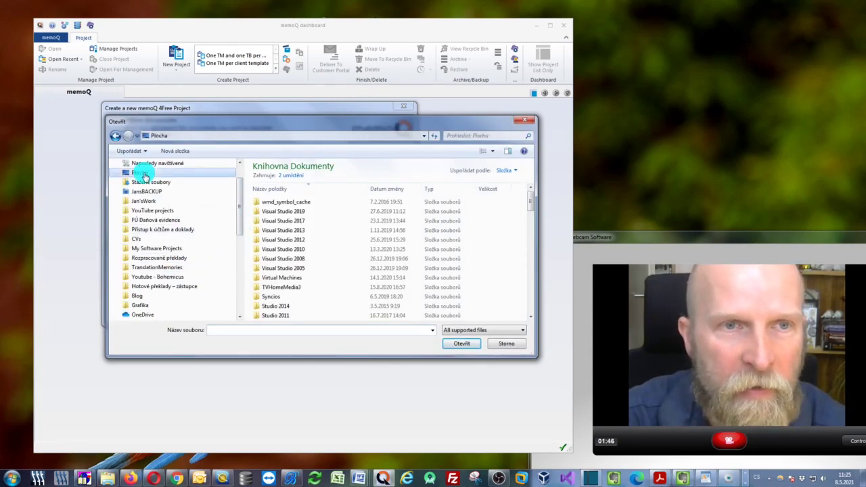
drag(533, 201, 531, 215)
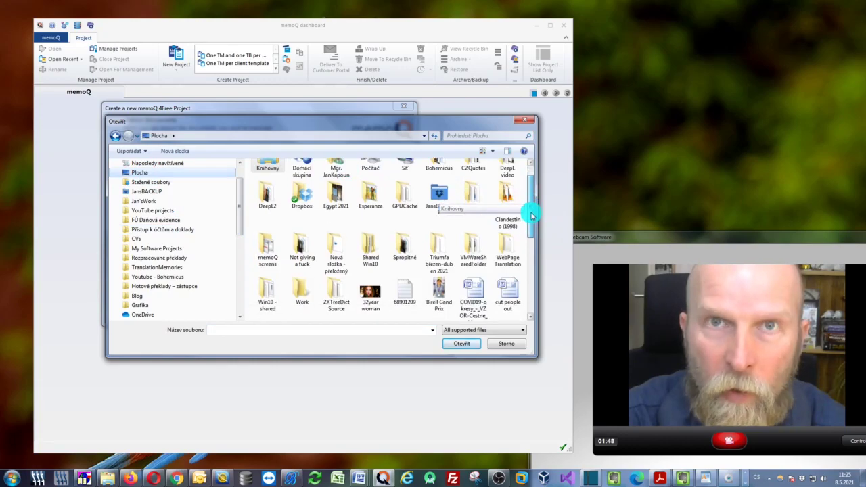
double_click(513, 252)
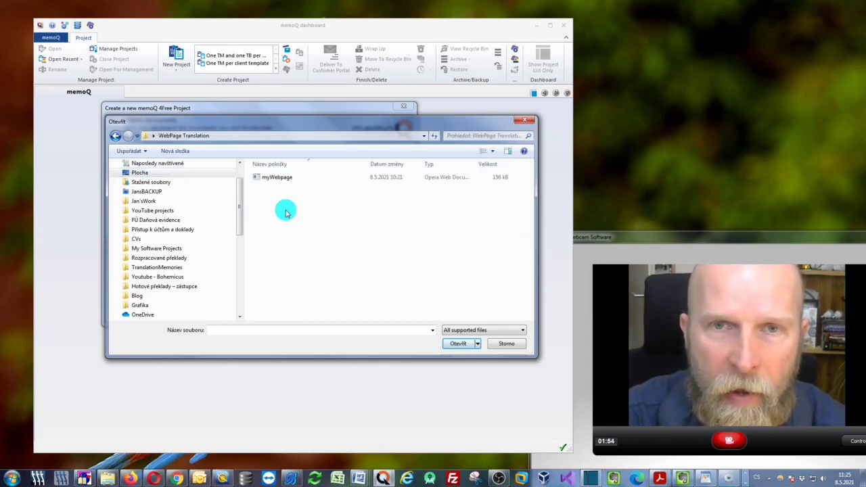
click(286, 183)
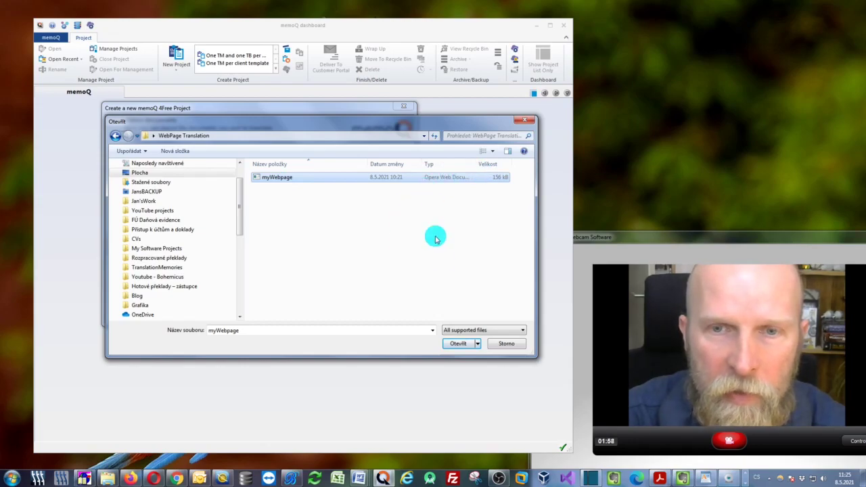
click(458, 344)
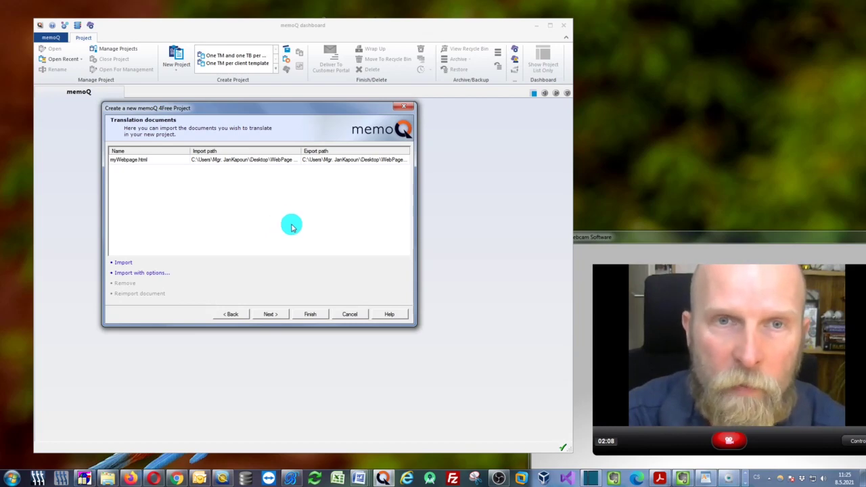
Step: Advance the project wizard to the translation memories page
click(268, 316)
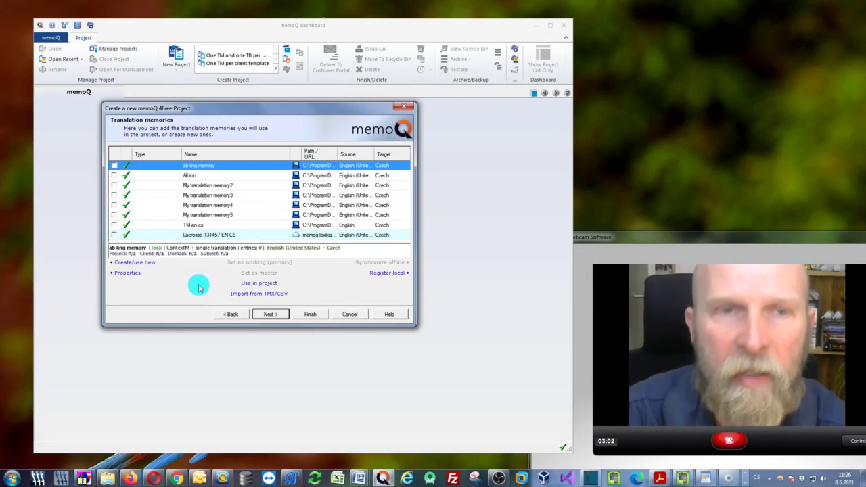
Step: Create a new translation memory, keeping the proposed name My translation memory6
click(129, 264)
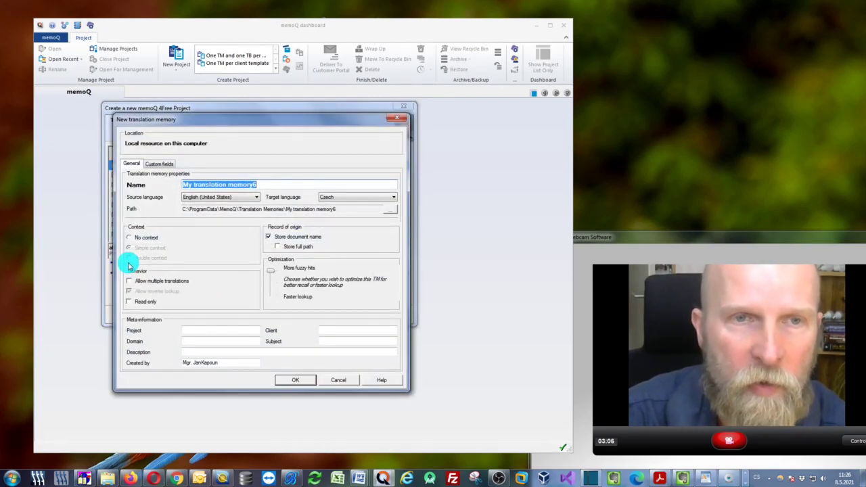
click(193, 184)
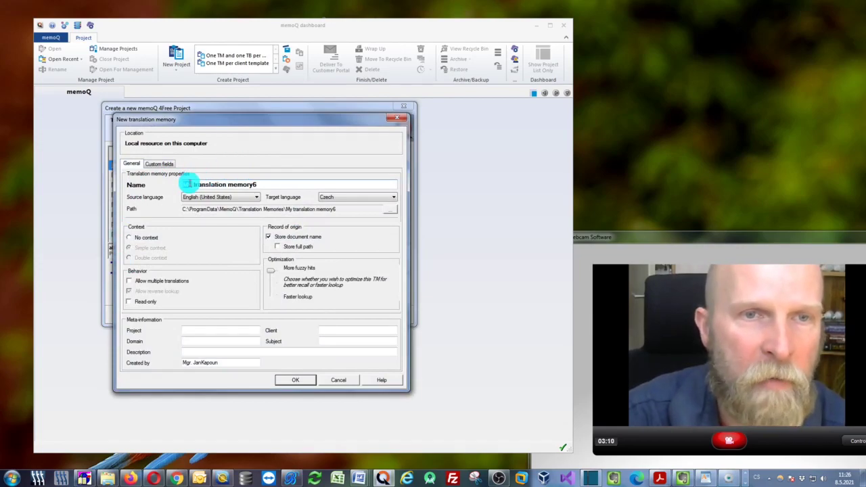
drag(182, 185, 266, 186)
click(267, 184)
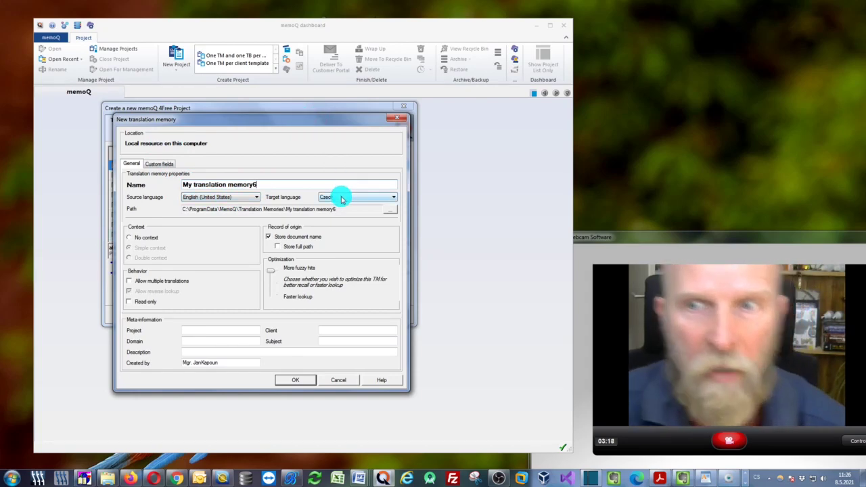
click(306, 380)
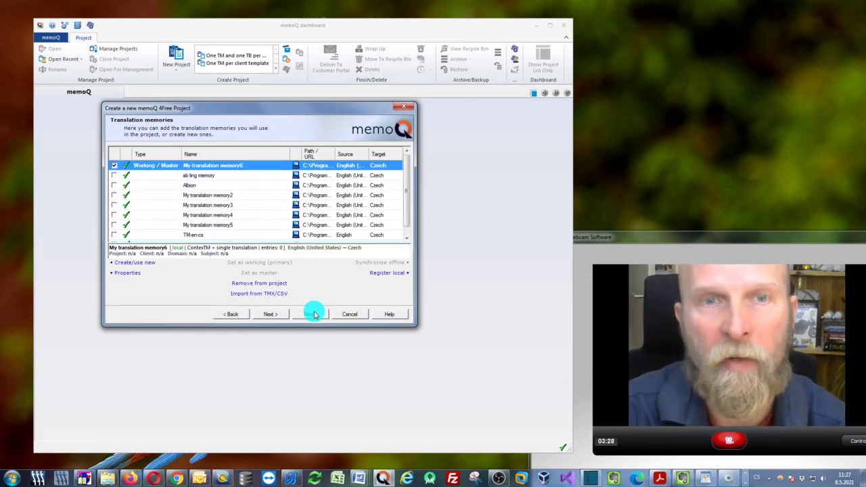
Step: Finish the project, open myWebpage.html for translation, and widen the segment grid
click(314, 314)
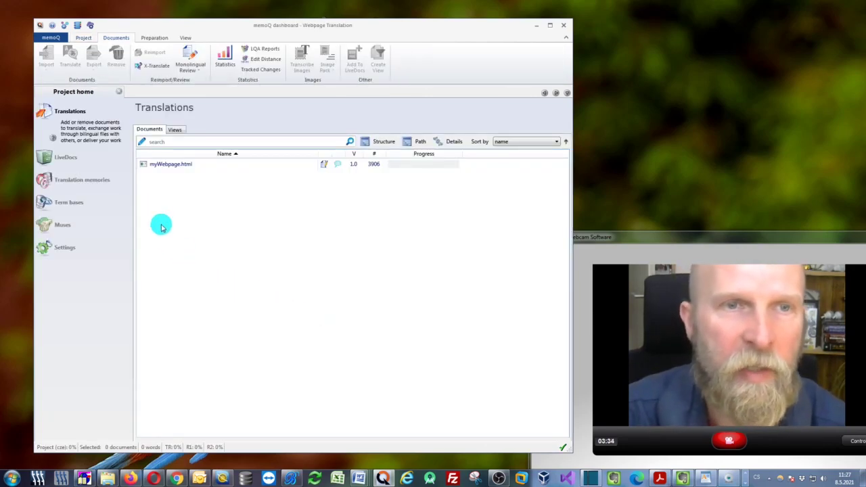
click(164, 166)
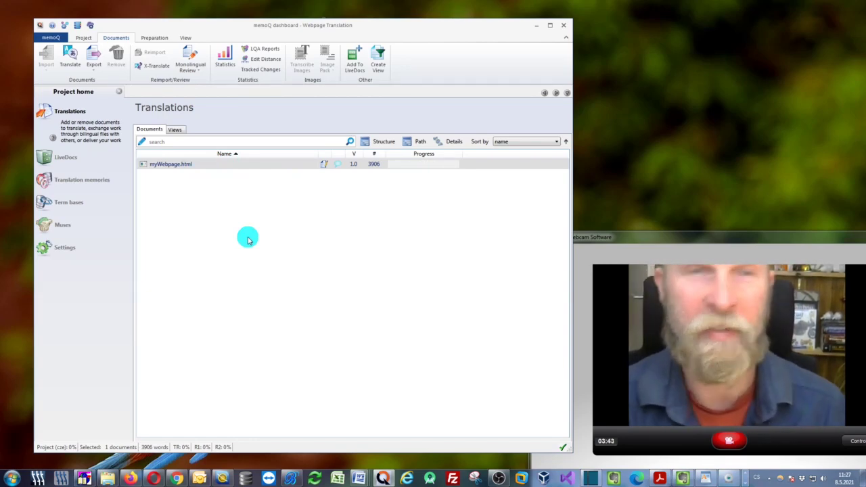
double_click(196, 168)
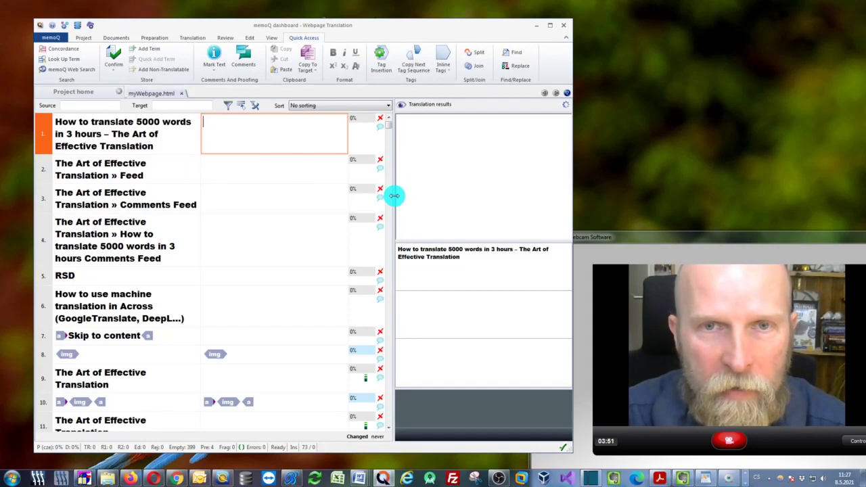
drag(394, 196, 500, 193)
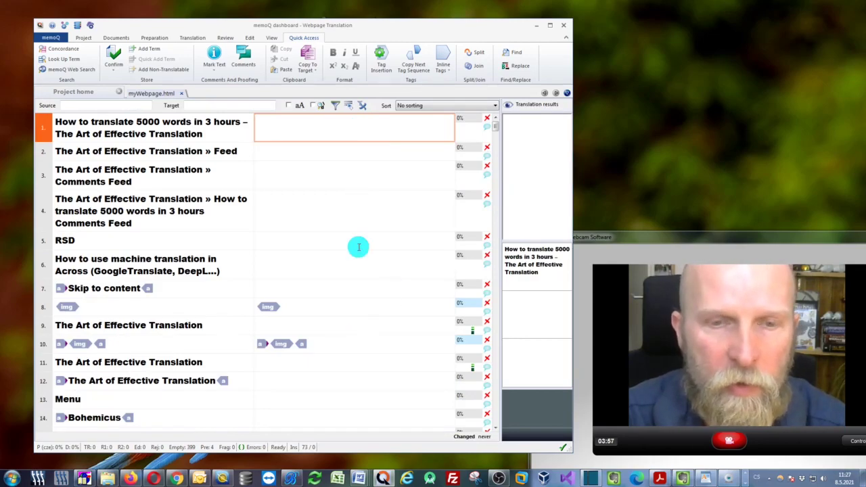
Step: Bring up the Bohemicus window and move it further left
click(291, 479)
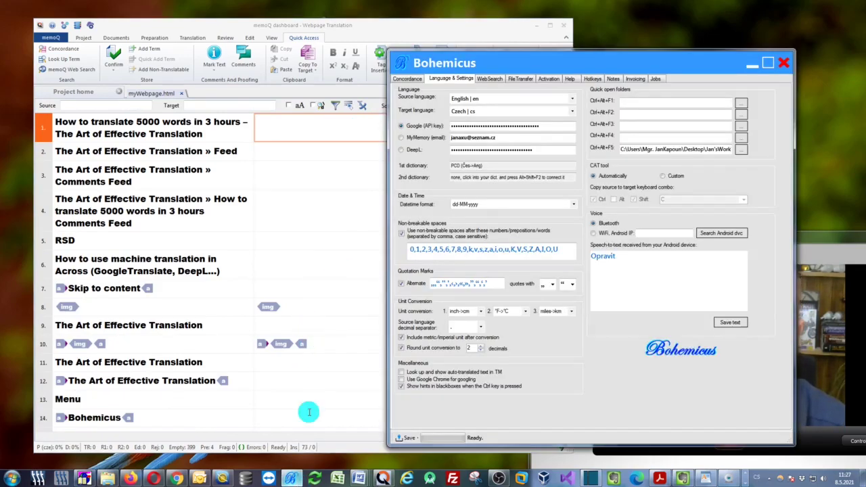
drag(492, 67, 298, 73)
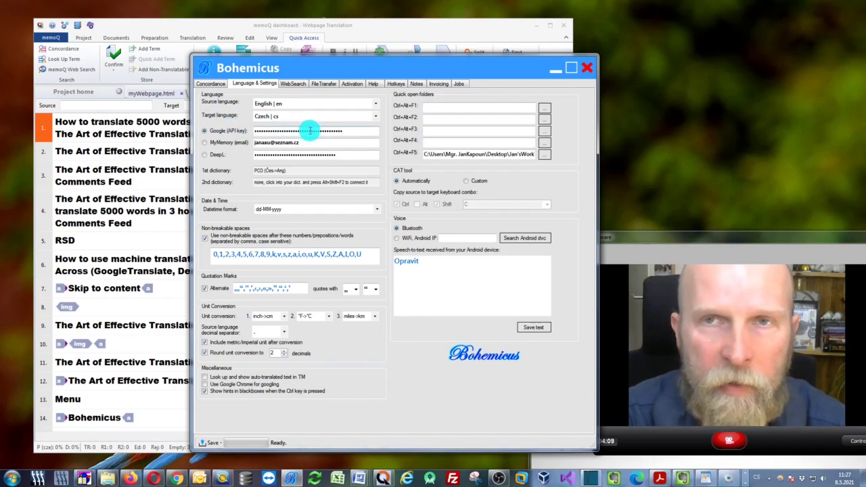
Step: Minimize Bohemicus and make segment 17 the active segment
click(555, 70)
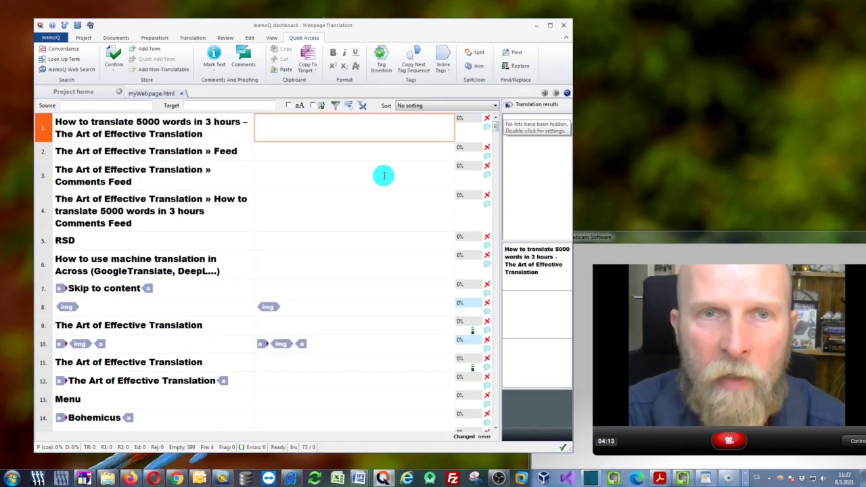
click(325, 165)
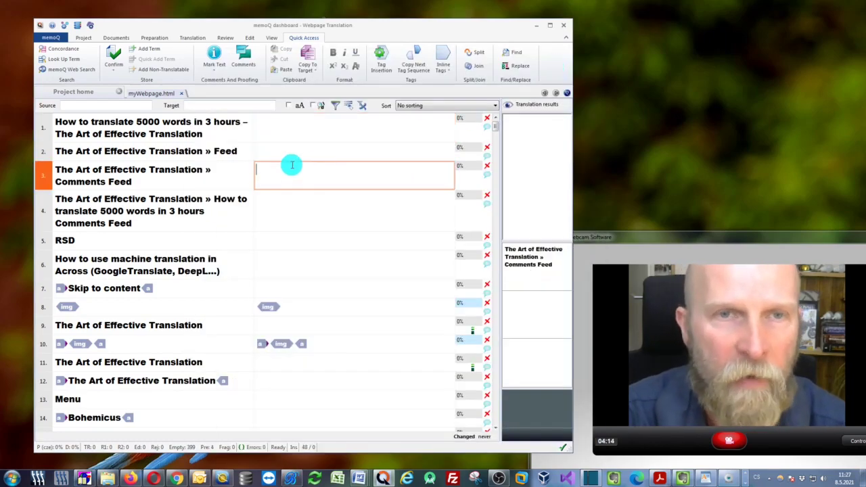
scroll(292, 165, down, 5)
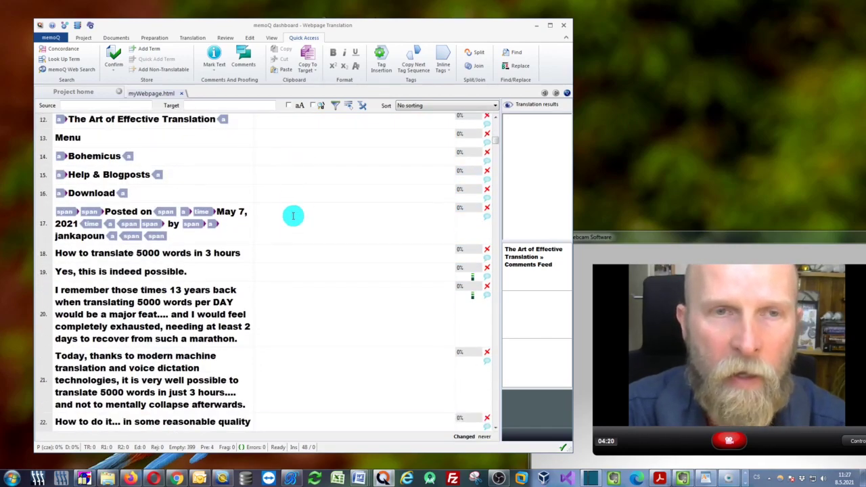
click(232, 225)
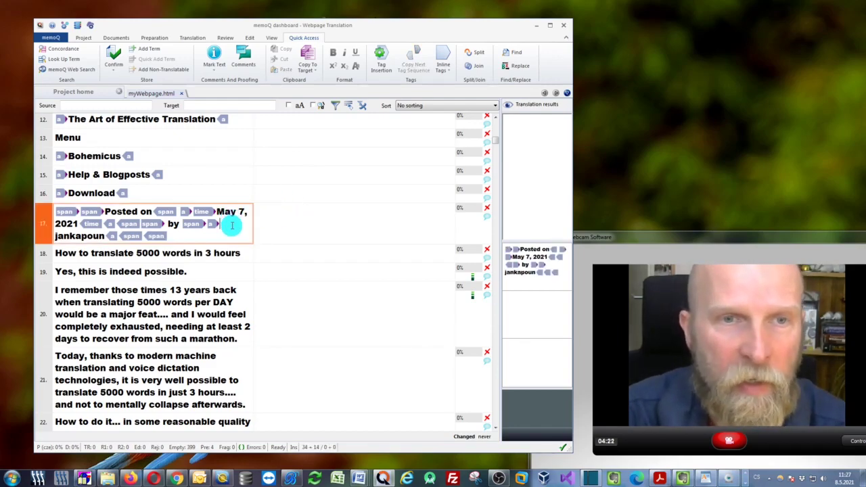
Step: Try pasting segment 17's two leading span tags into its target, then remove them
mouse_move(177, 211)
mouse_down()
mouse_move(81, 215)
mouse_move(174, 199)
mouse_up()
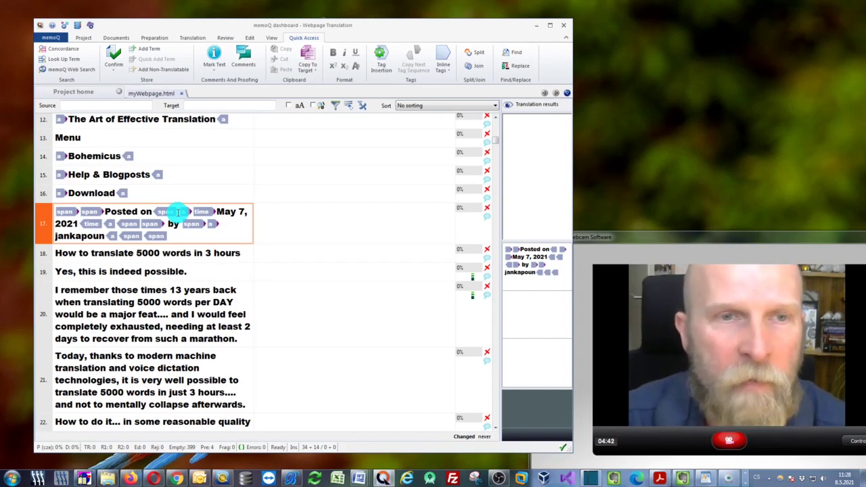
click(176, 211)
click(281, 218)
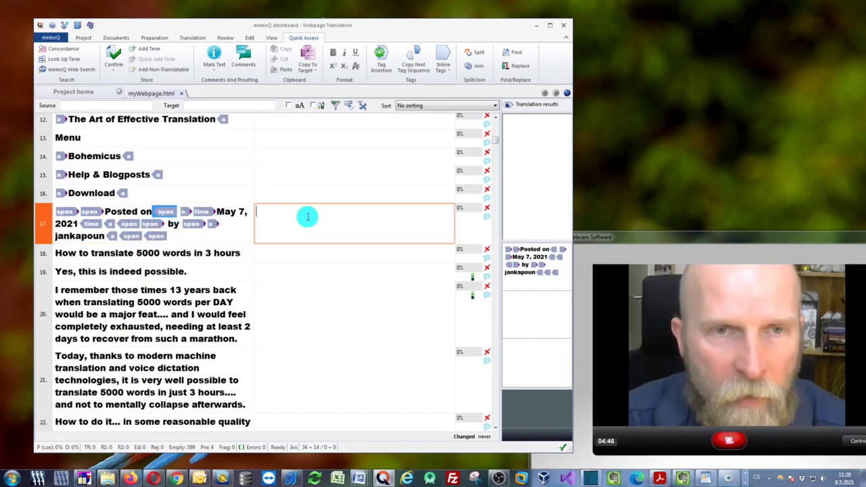
click(201, 212)
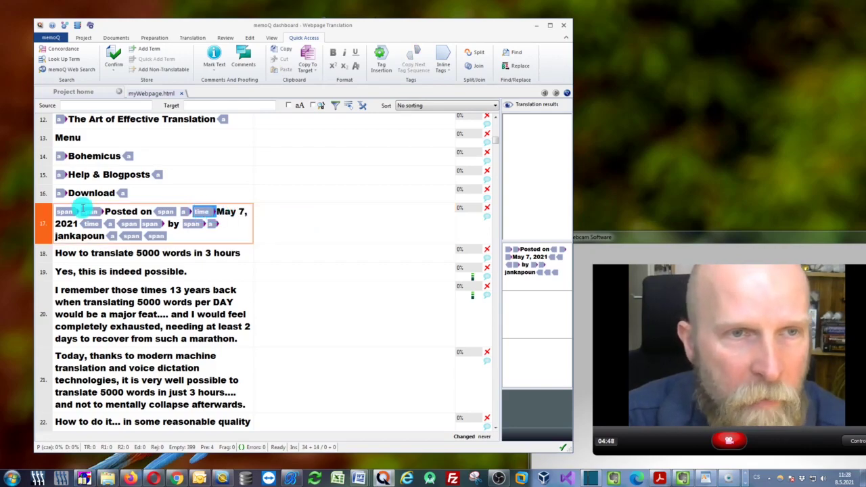
drag(101, 212, 66, 213)
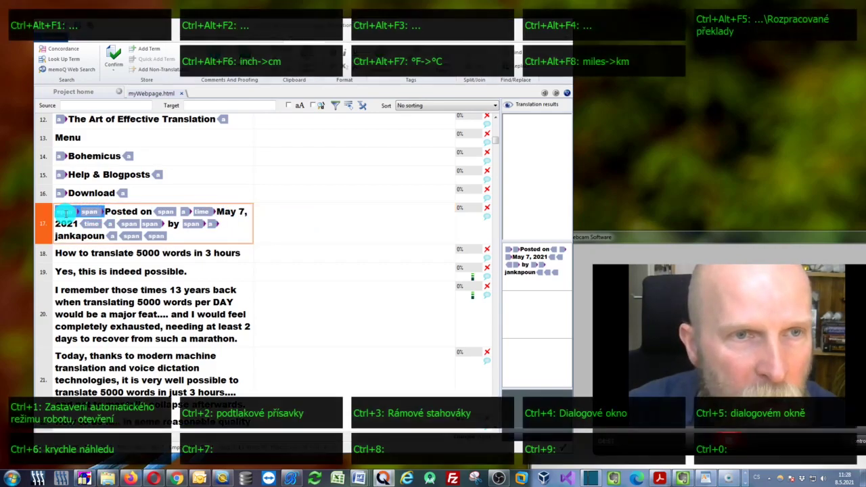
key(ctrl+c)
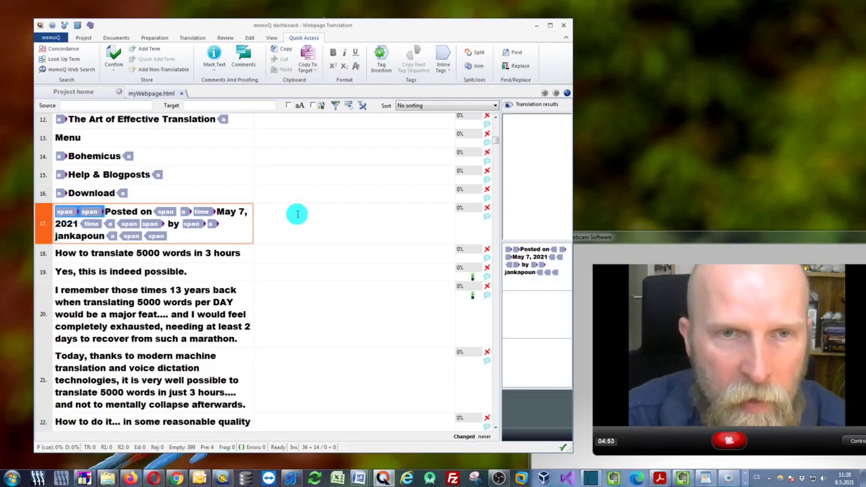
click(297, 213)
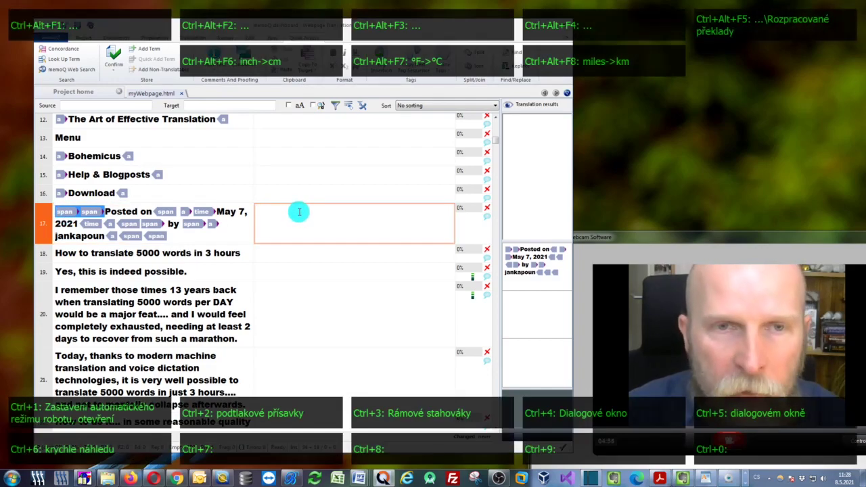
key(ctrl+v)
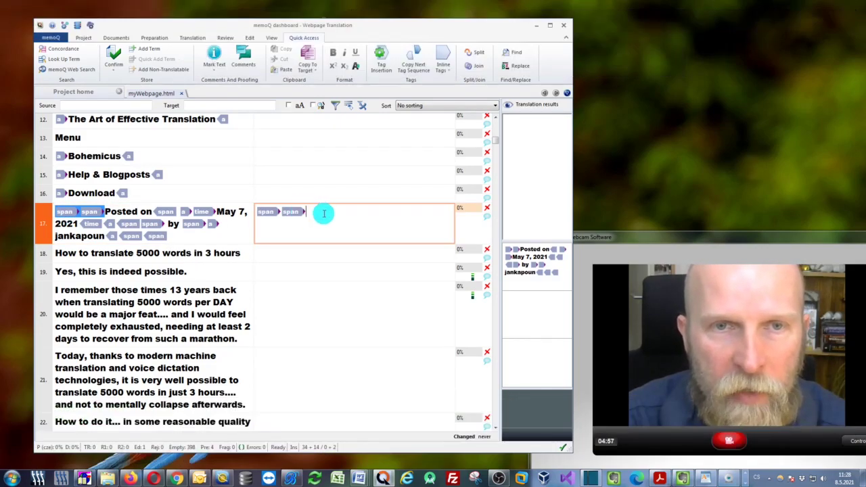
key(shift+Home)
key(Delete)
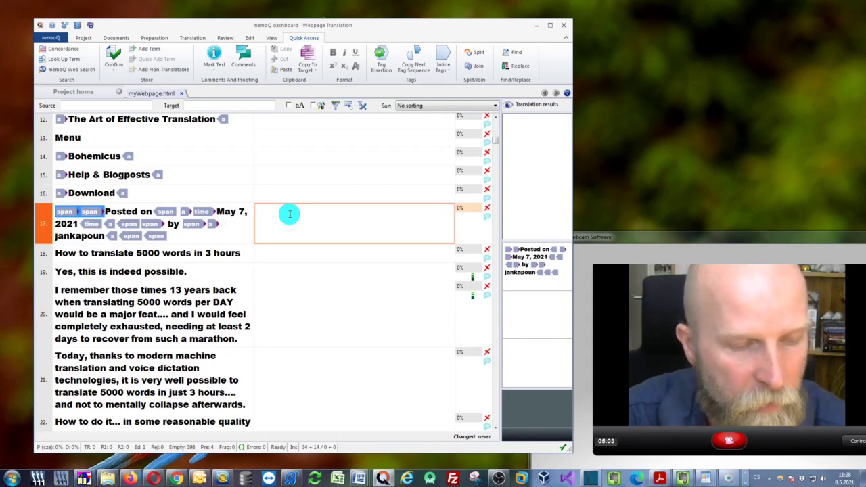
Step: Copy segment 17's source to the target and replace 'Posted on' with 'Zveřejněno'
key(ctrl+shift+s)
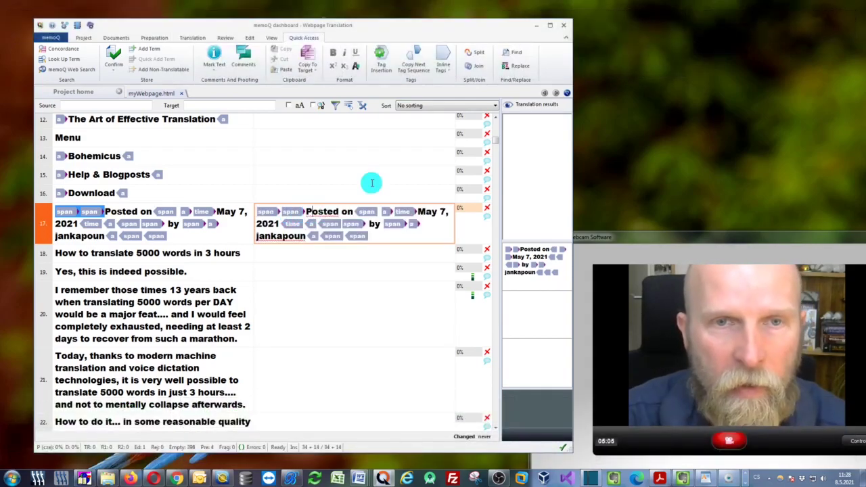
key(ctrl+shift+Right)
key(ctrl+shift+Right)
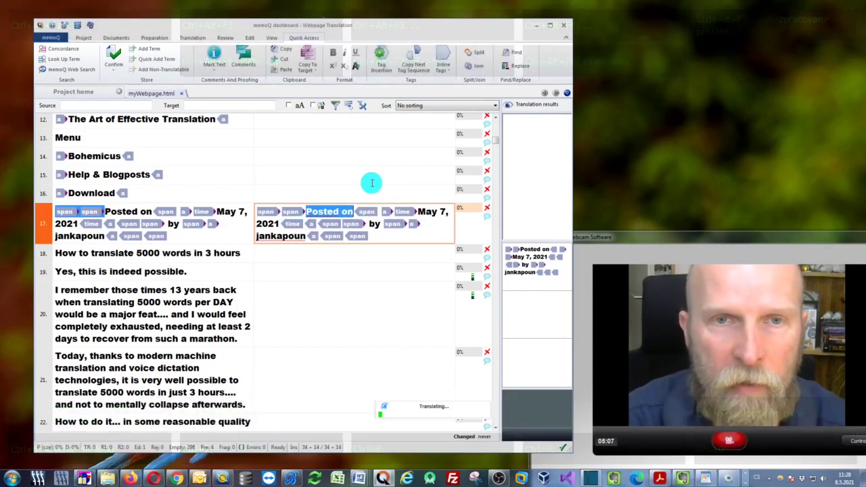
text(Vloženo na)
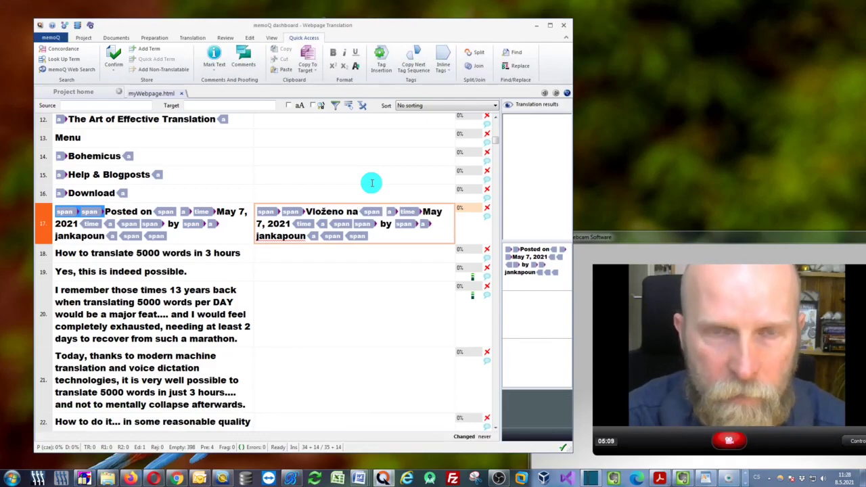
key(ctrl+shift+Left)
key(ctrl+shift+Left)
text(Zve)
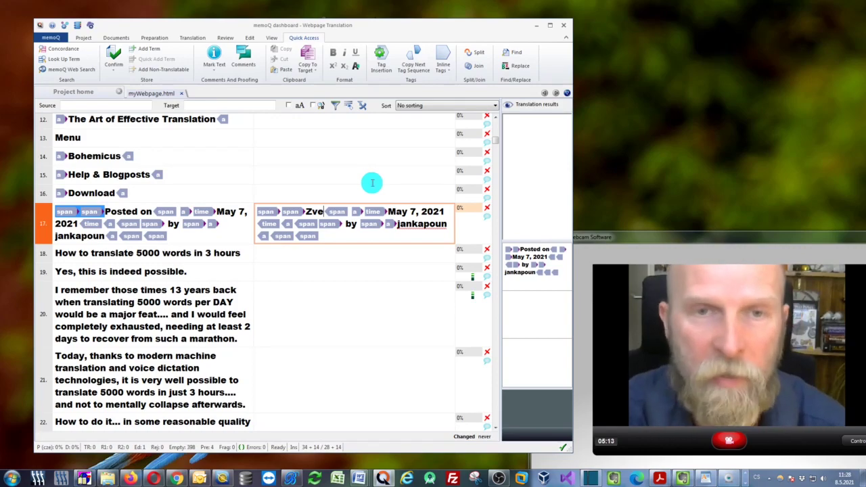
text(řejněno)
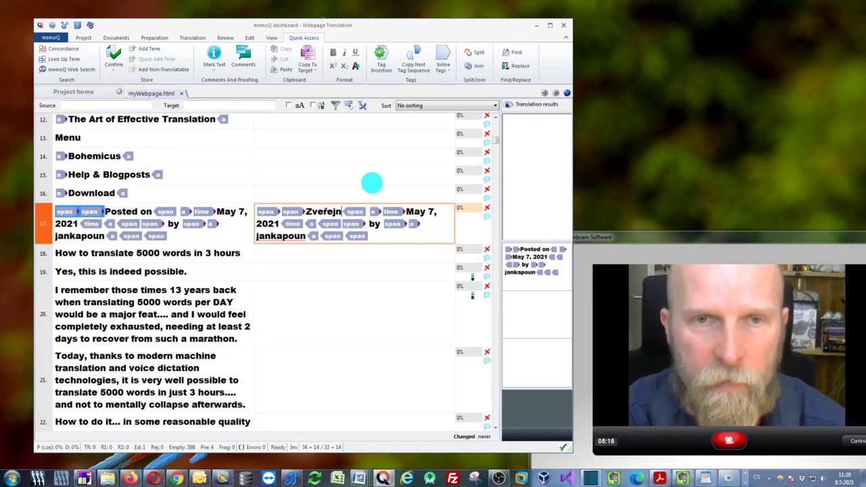
key(ctrl+shift+Left)
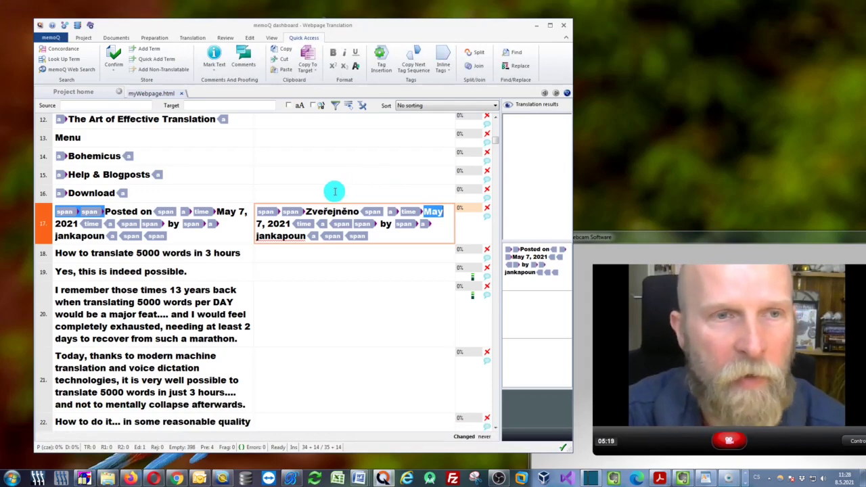
Step: Machine-translate row 18 to 'Jak přeložit 5 000 slov za 3 hodiny' and confirm it
click(285, 251)
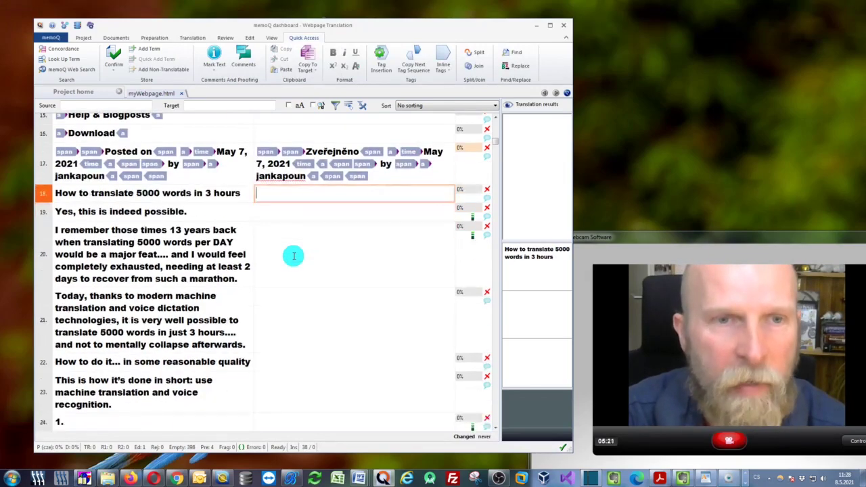
click(270, 191)
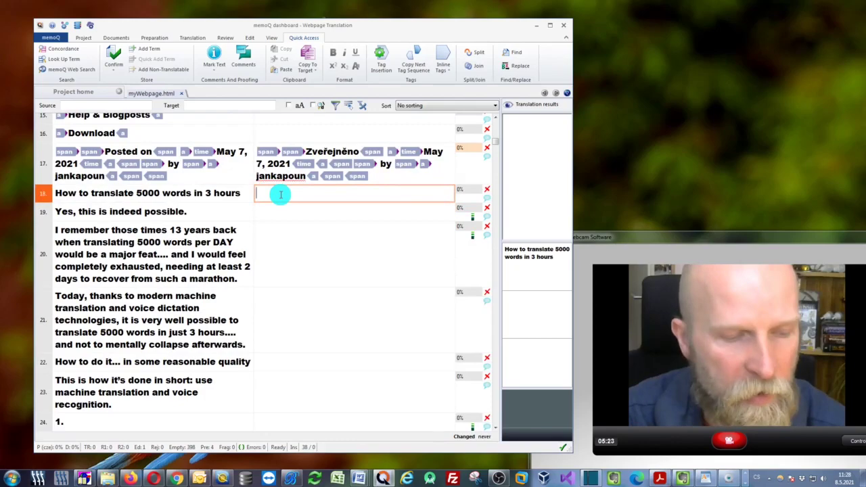
key(ctrl+alt+t)
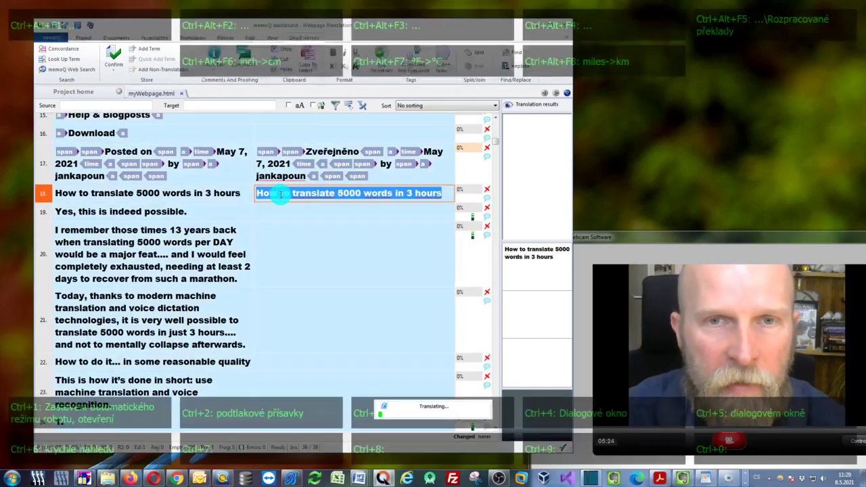
key(ctrl)
key(Escape)
key(ctrl)
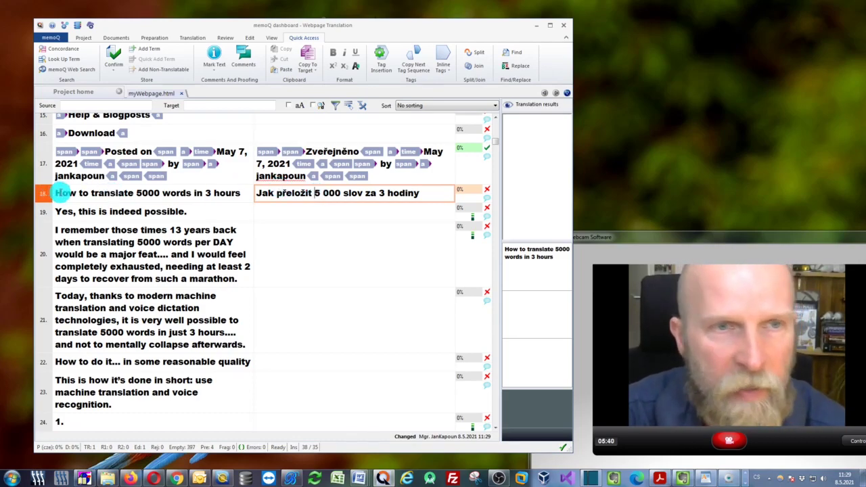
drag(62, 192, 358, 193)
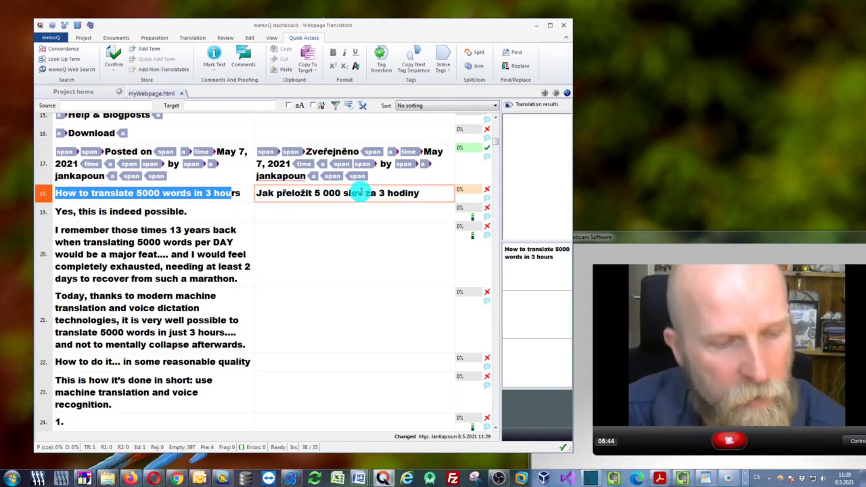
key(ctrl)
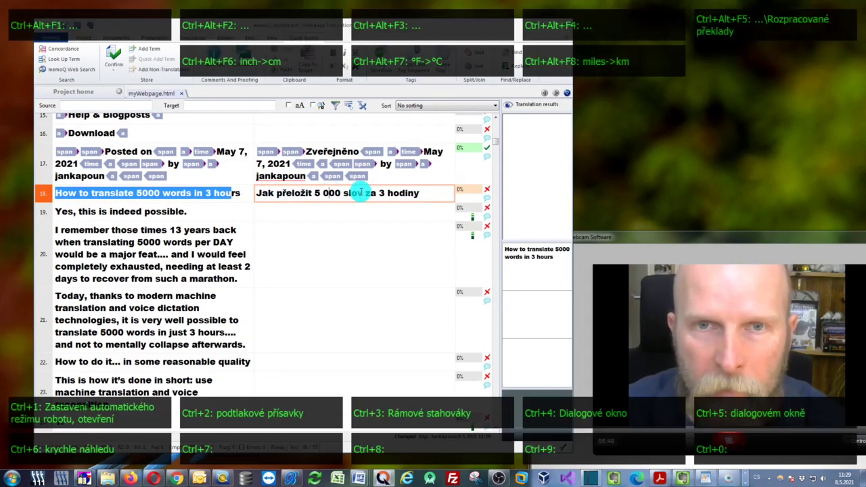
key(ctrl+Return)
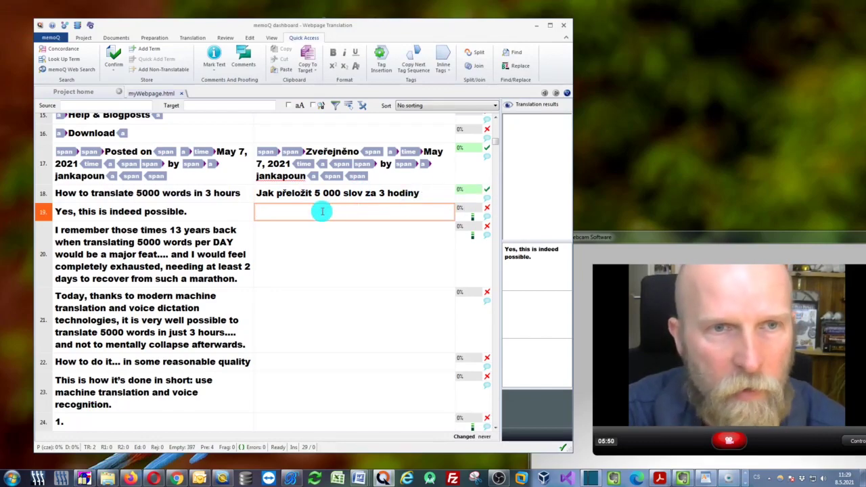
Step: Fill rows 19 to 21 with their Czech translations and confirm each
key(ctrl+shift+s)
key(ctrl+v)
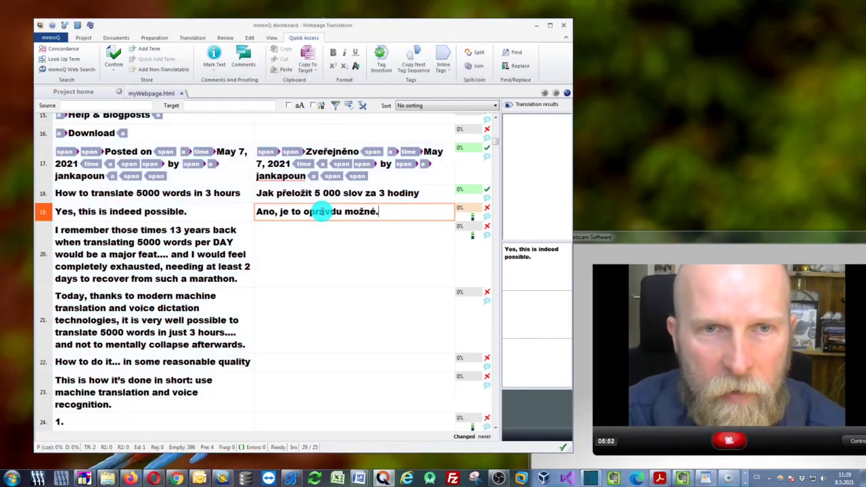
key(ctrl+Return)
key(ctrl+shift+s)
key(ctrl+v)
key(ctrl+Return)
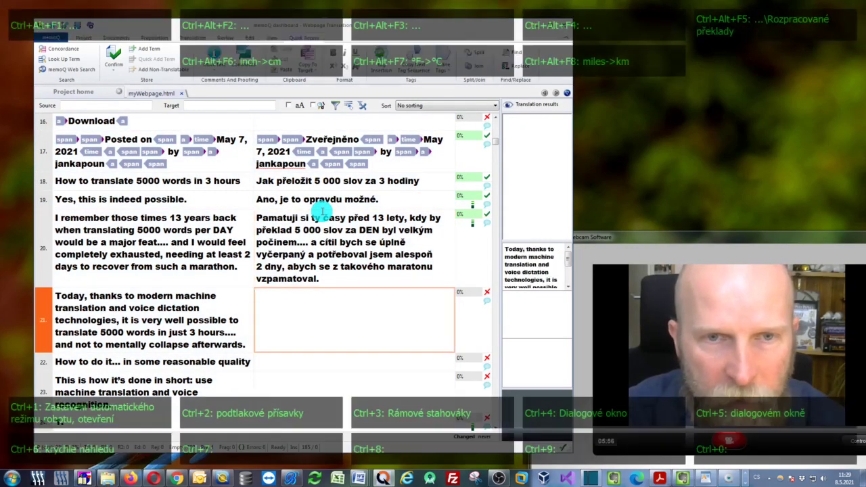
key(ctrl+shift+s)
key(ctrl+v)
key(ctrl+Return)
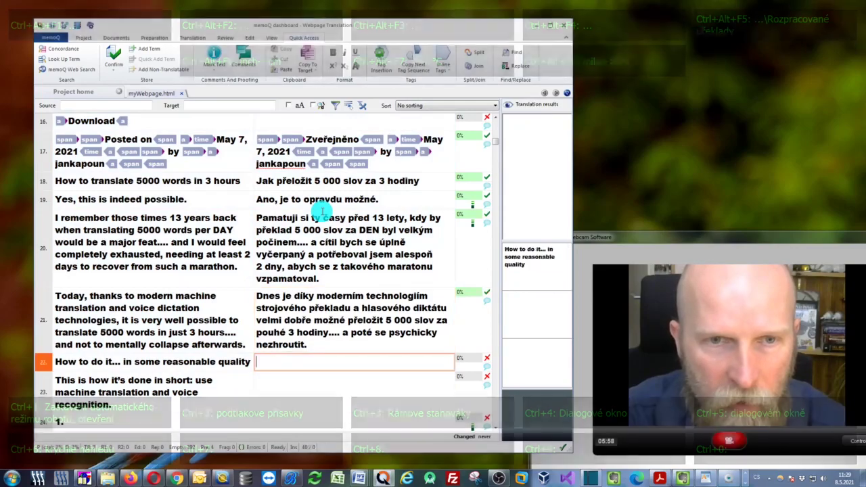
Step: Fill and confirm rows 22 and 23 in Czech, then return to row 20
key(ctrl+shift+s)
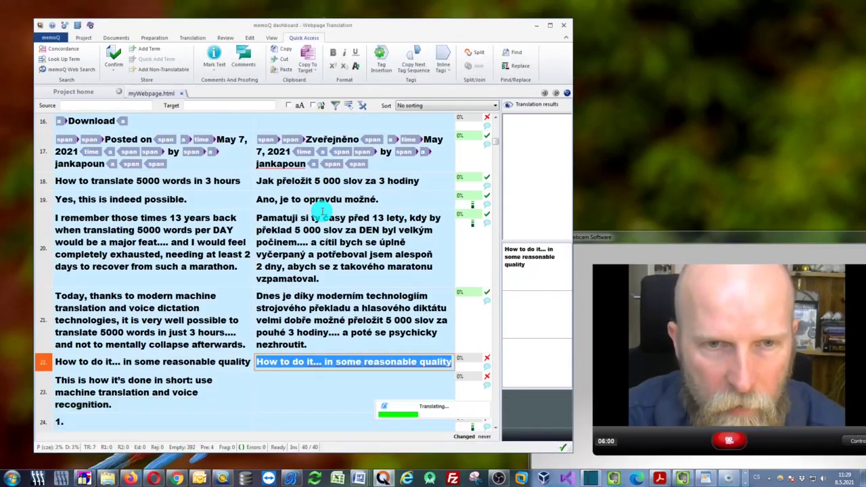
key(ctrl+v)
key(ctrl+Return)
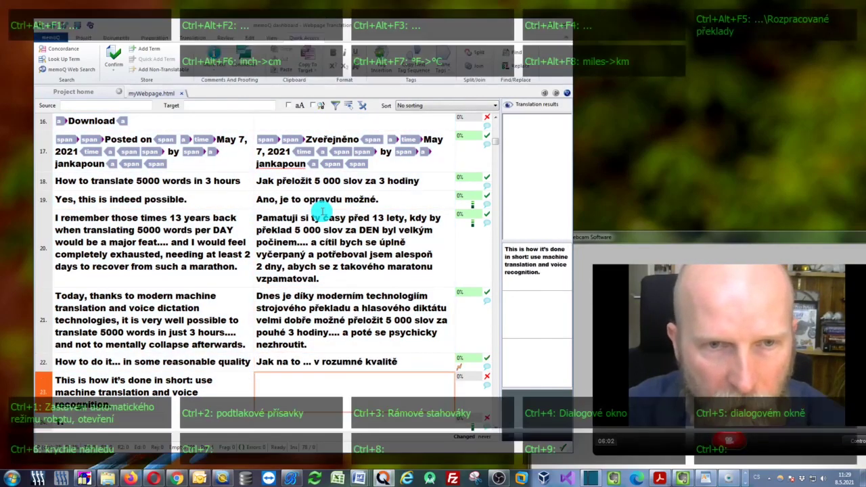
key(ctrl+shift+s)
key(ctrl+v)
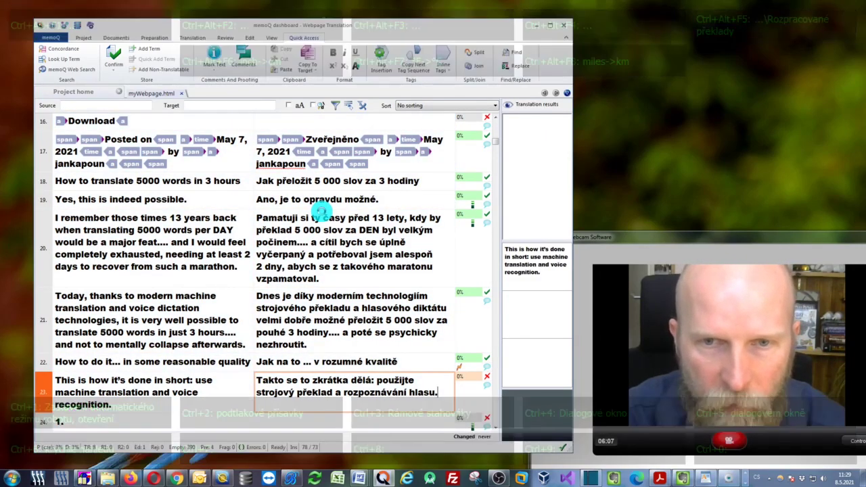
key(ctrl+Return)
click(325, 259)
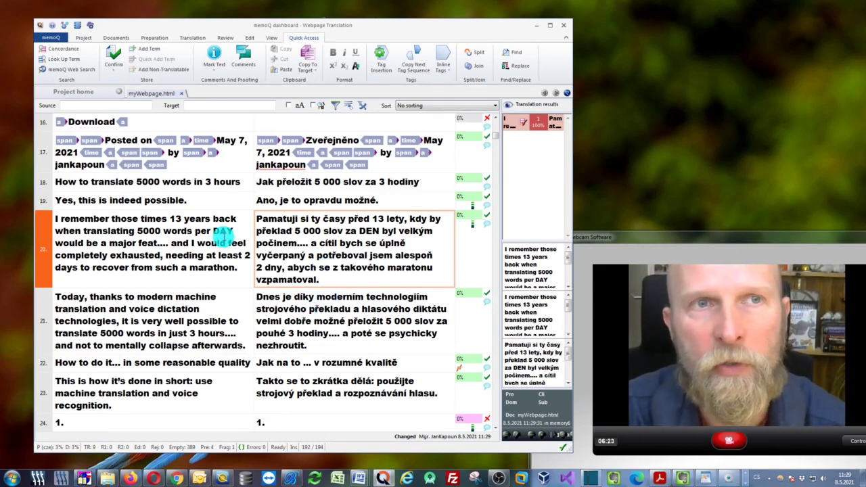
Step: Export the document to its stored path, proceeding past the unfinished-document warning
click(115, 38)
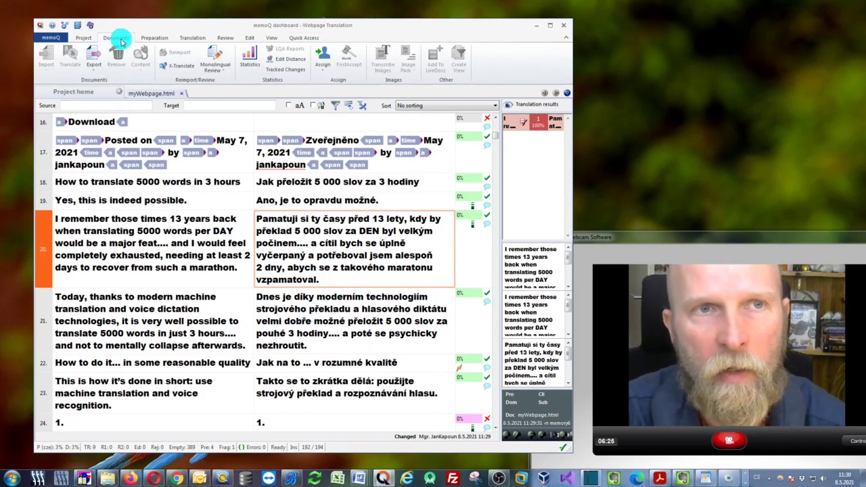
click(95, 69)
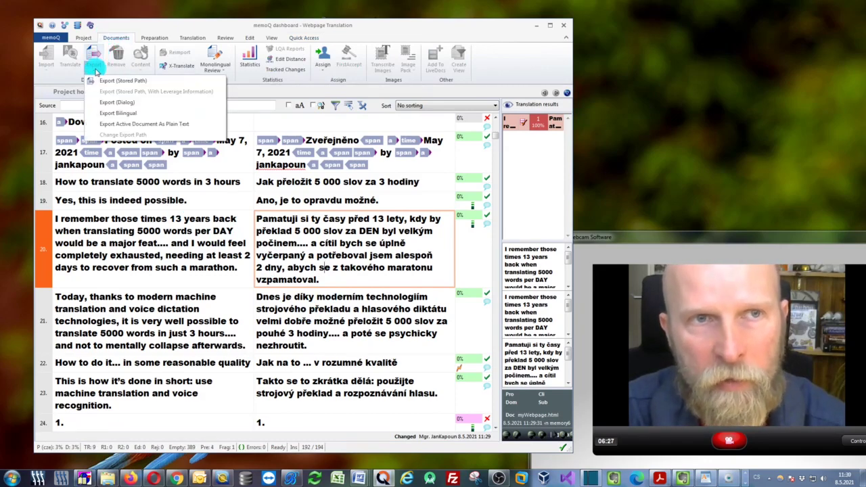
click(158, 82)
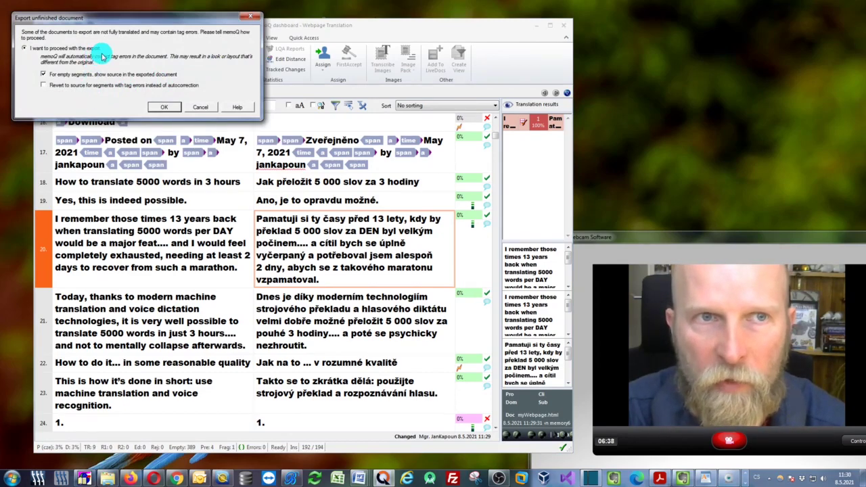
click(159, 108)
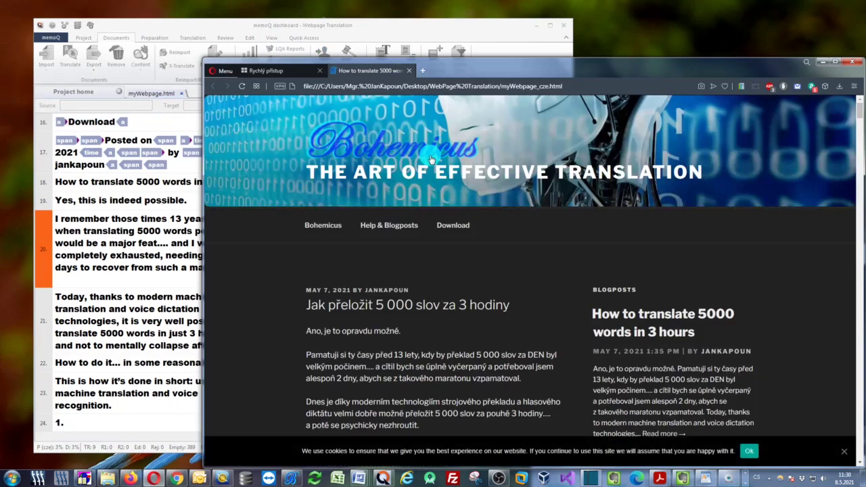
Step: Review the Czech article text in the exported myWebpage_cze.html, then minimize the browser
drag(443, 72, 224, 215)
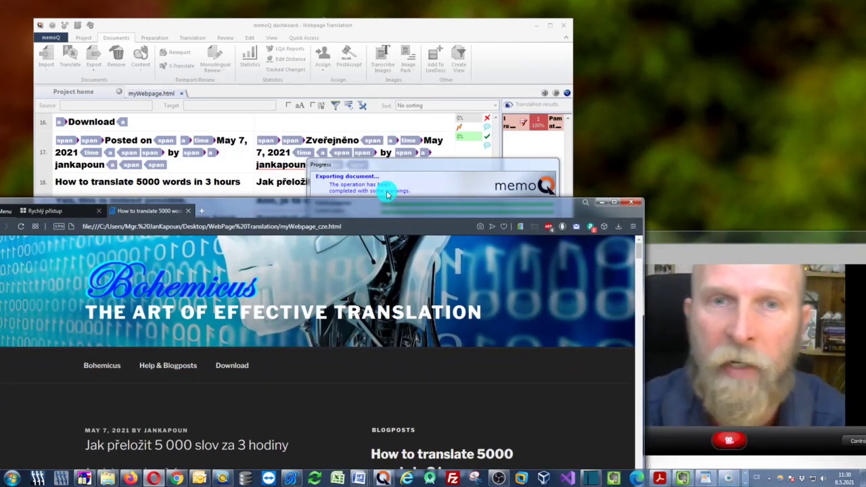
drag(344, 209, 433, 42)
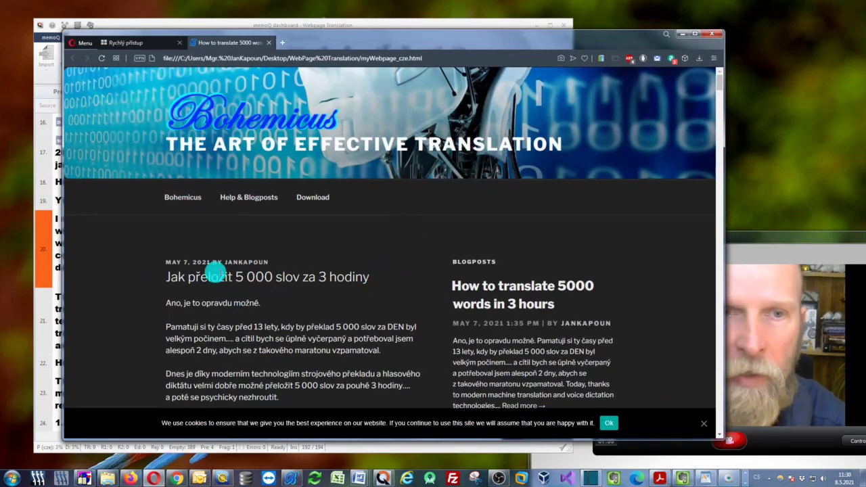
drag(215, 277, 286, 376)
scroll(284, 377, down, 2)
scroll(284, 365, up, 2)
click(680, 35)
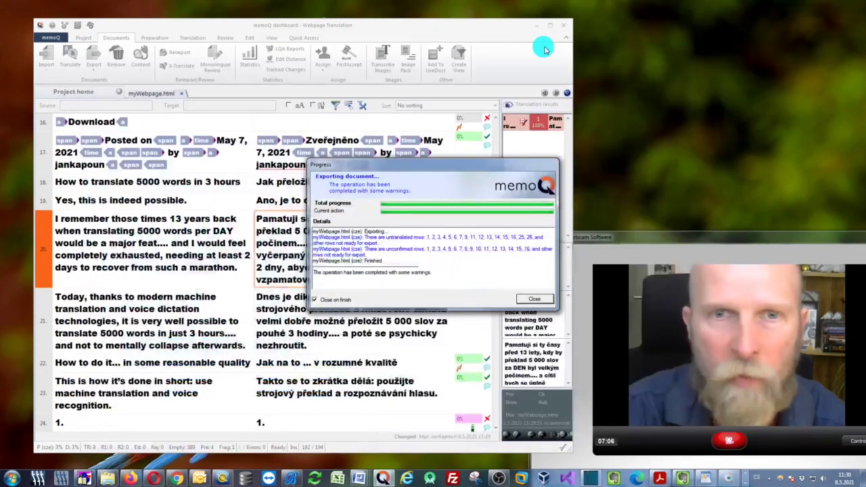
Step: Dismiss the export progress report and open the WebPage Translation folder in Explorer
click(524, 297)
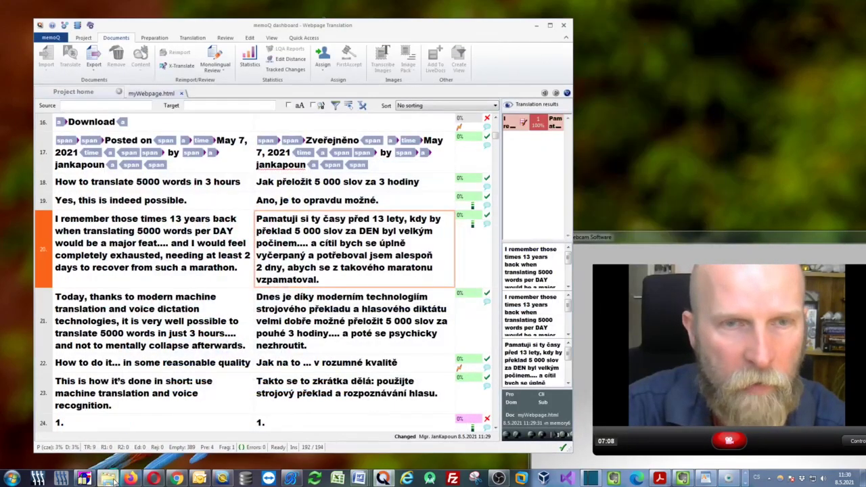
click(108, 478)
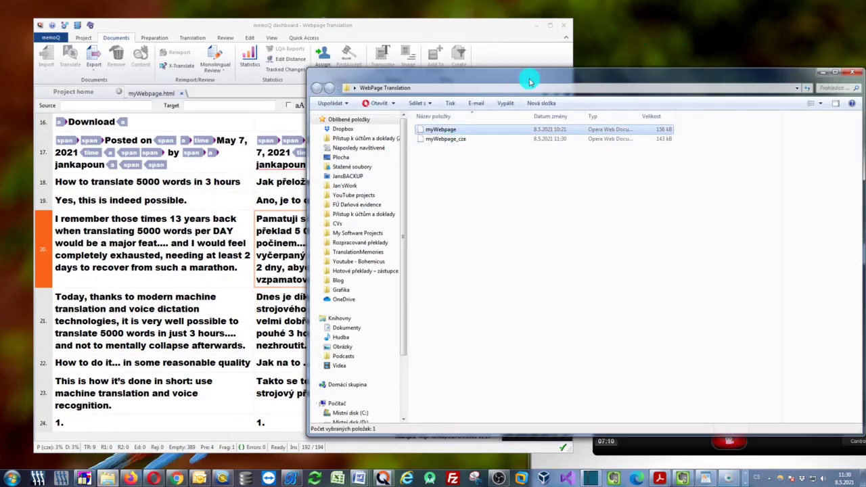
drag(531, 81, 264, 59)
Step: Check both myWebpage and myWebpage_cze in the folder, then minimize the Explorer window
click(177, 108)
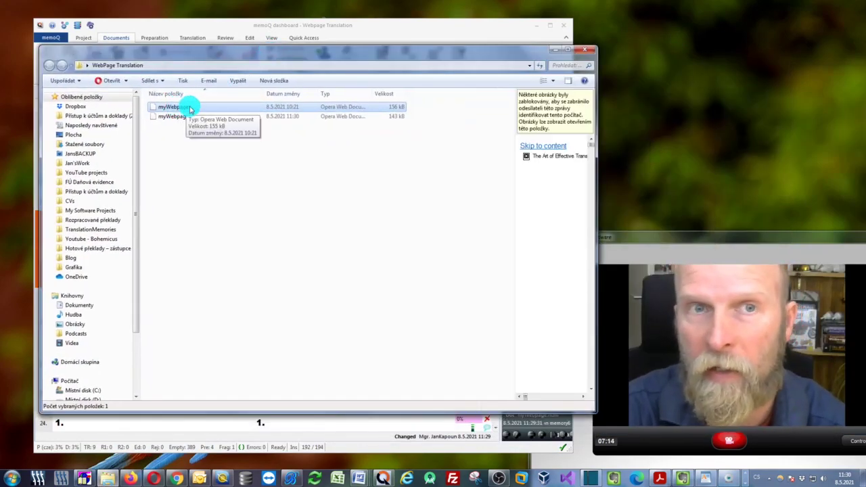
click(203, 119)
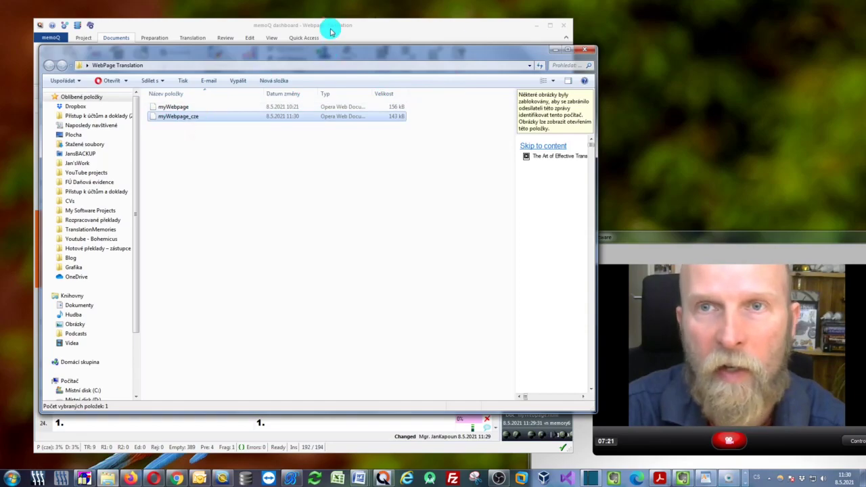
click(555, 50)
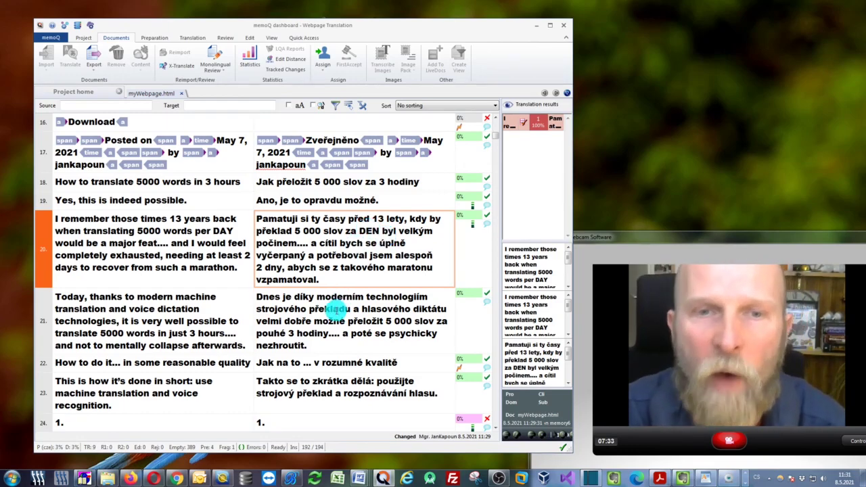
Step: Go to Project home and select myWebpage.html (3906 words) in the Translations list
click(338, 306)
click(89, 93)
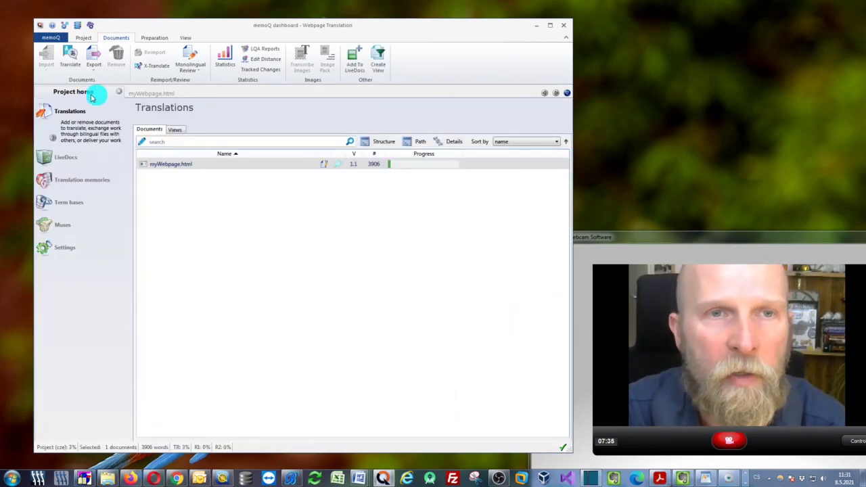
click(174, 165)
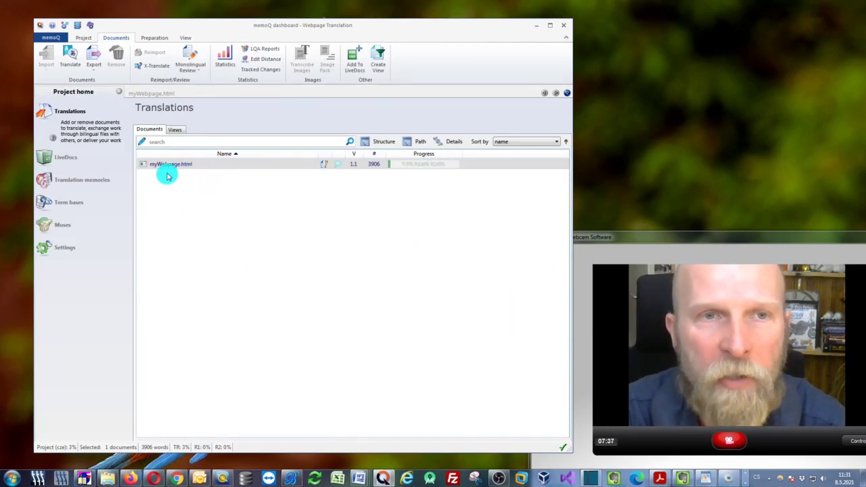